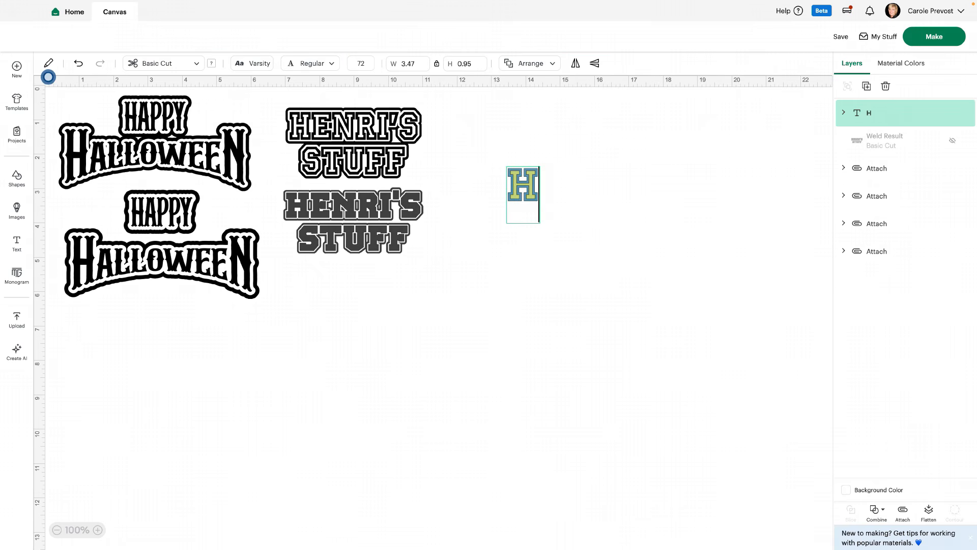
Enter the text HENRI'S STUFF on two lines in the new Varsity text object
{"action": "type", "text": "ENRI'S"}
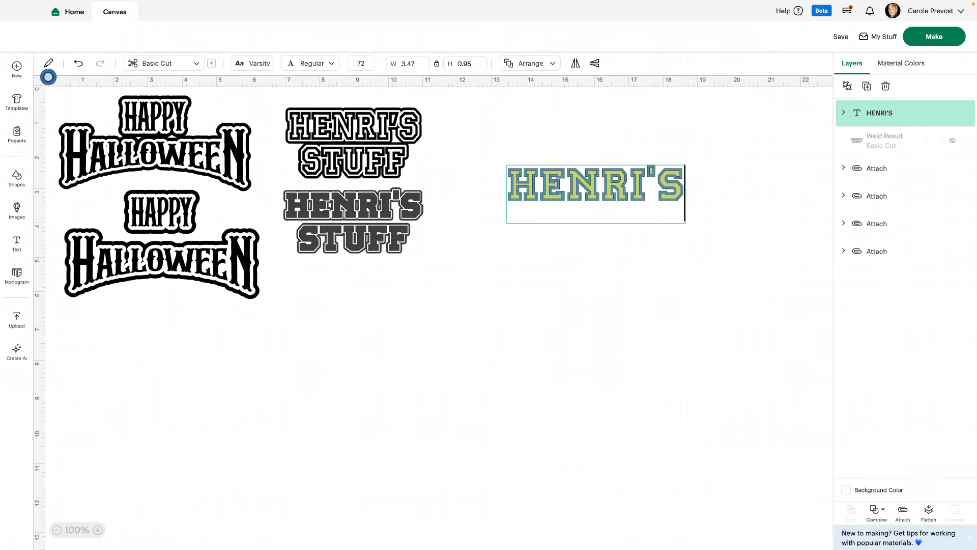
{"action": "key", "text": "Return"}
{"action": "type", "text": "STUFF"}
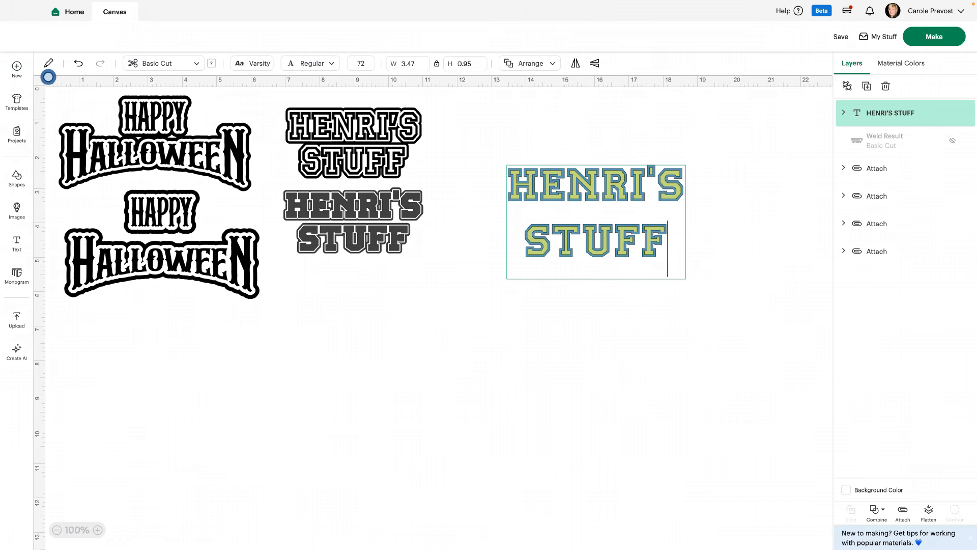
{"action": "key", "text": "Escape"}
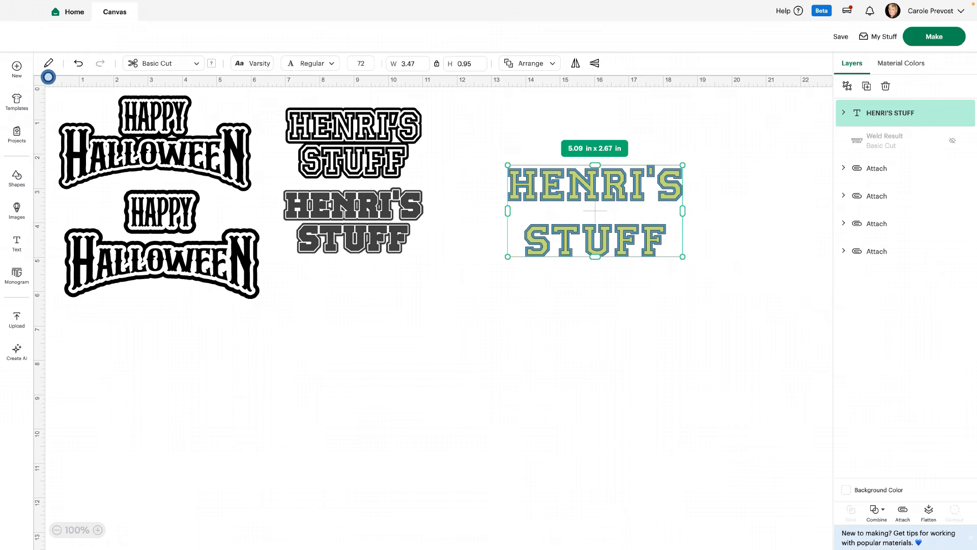
Weld the HENRI'S STUFF text into a single solid layer
{"action": "left_click", "coordinate": [515, 288]}
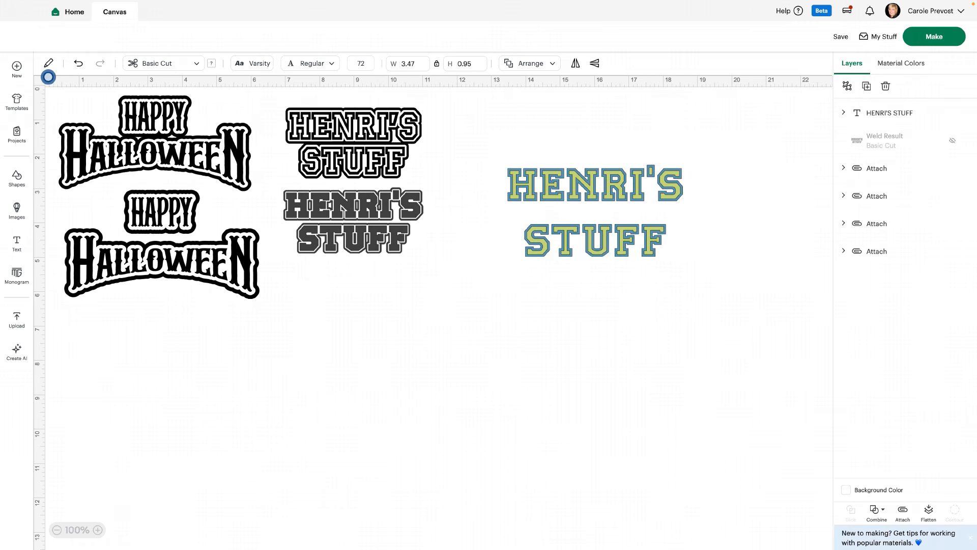
{"action": "left_click_drag", "start_coordinate": [514, 288], "coordinate": [696, 138]}
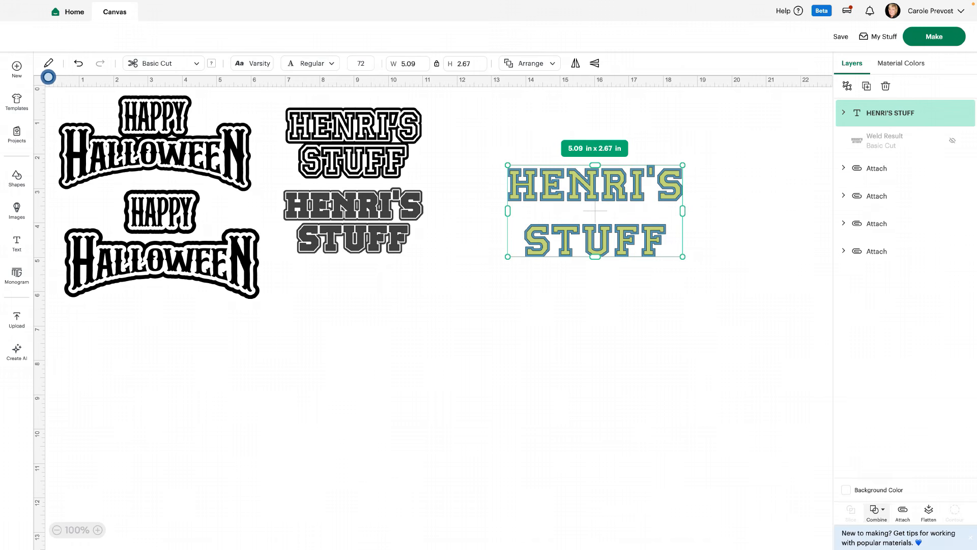
{"action": "left_click", "coordinate": [875, 511]}
{"action": "left_click", "coordinate": [897, 408]}
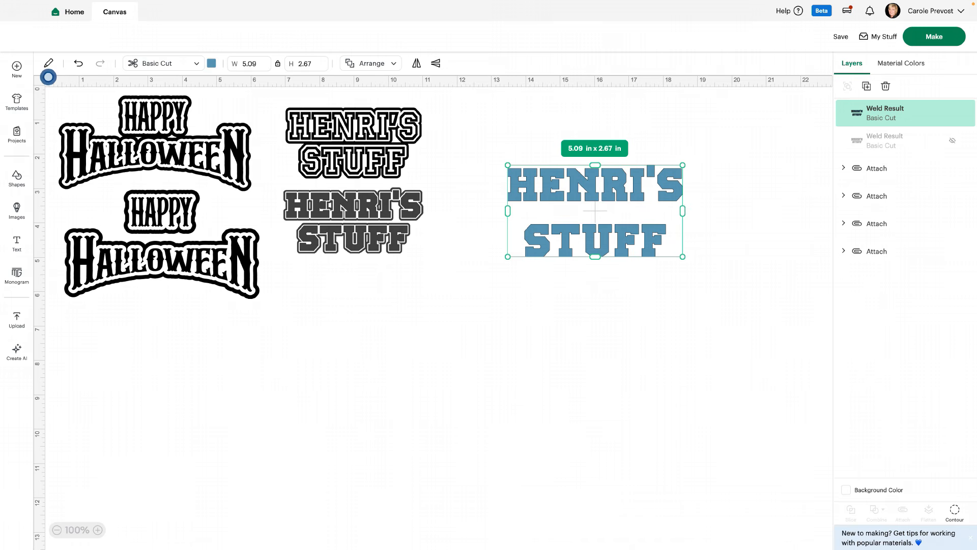
Change the welded lettering's material color to black
{"action": "left_click", "coordinate": [211, 63]}
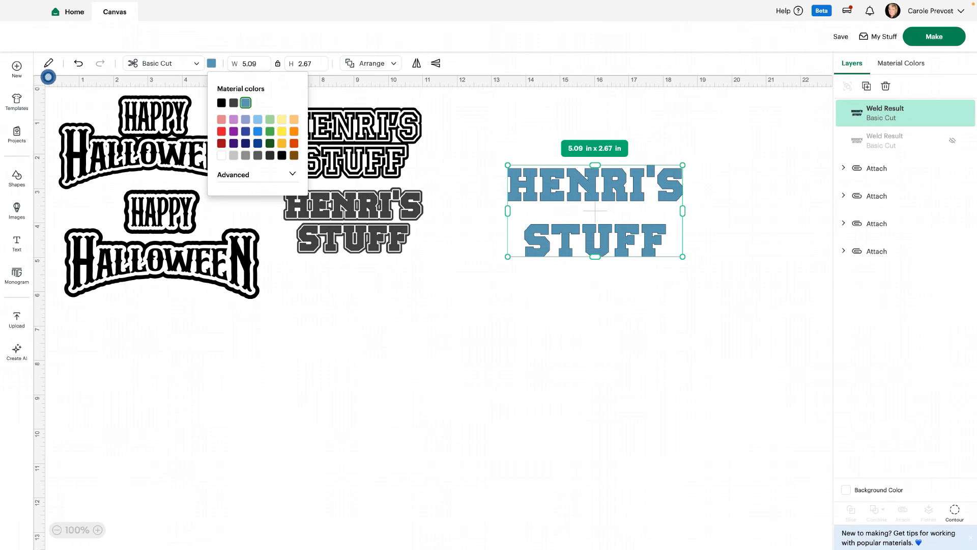
{"action": "left_click", "coordinate": [222, 103]}
{"action": "left_click", "coordinate": [356, 315]}
{"action": "left_click", "coordinate": [594, 190]}
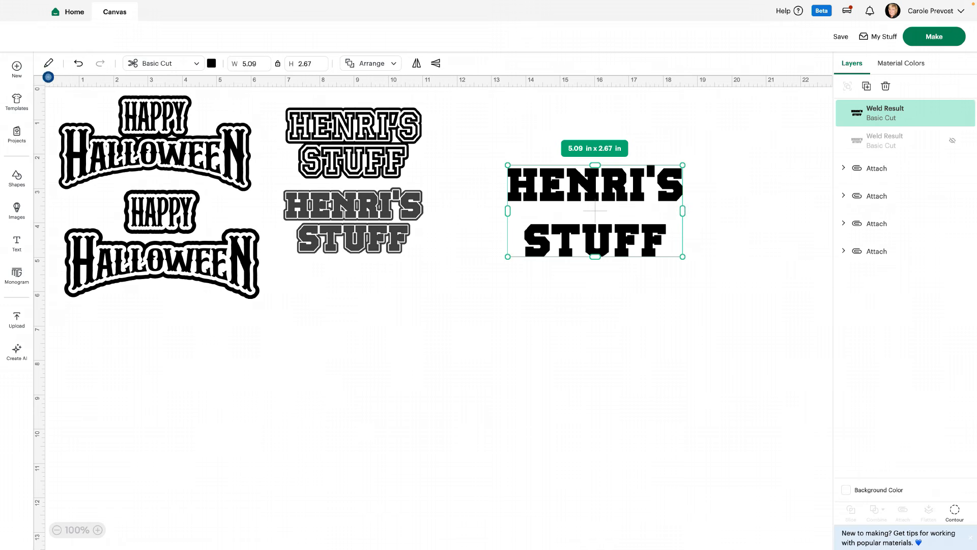
Add an offset of 0.05 in with rounded corners around the welded lettering
{"action": "left_click", "coordinate": [49, 63]}
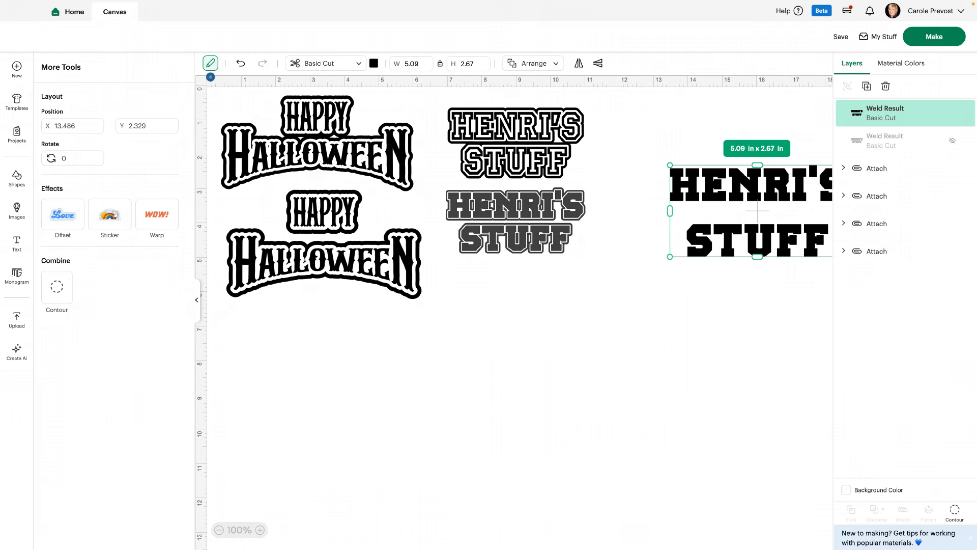
{"action": "left_click", "coordinate": [62, 214]}
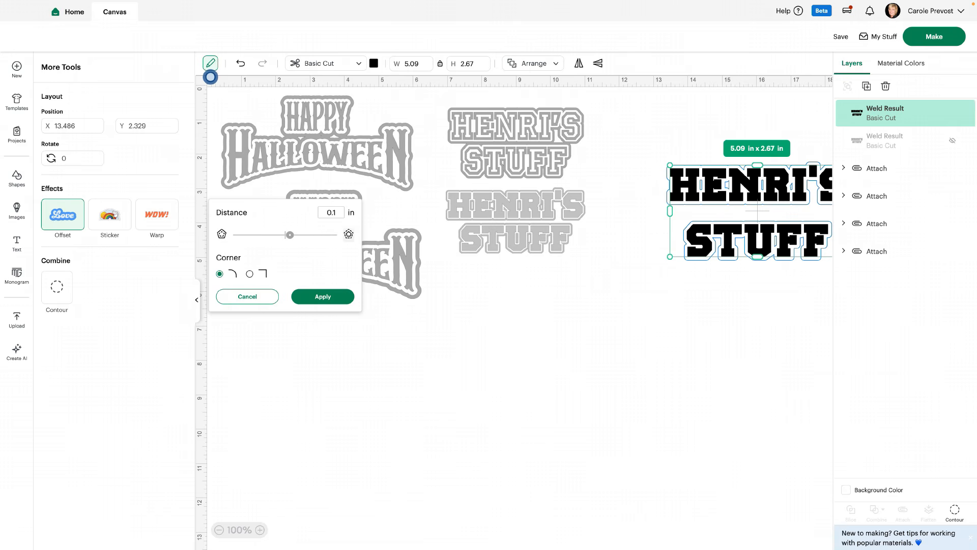
{"action": "key", "text": "BackSpace"}
{"action": "type", "text": "05"}
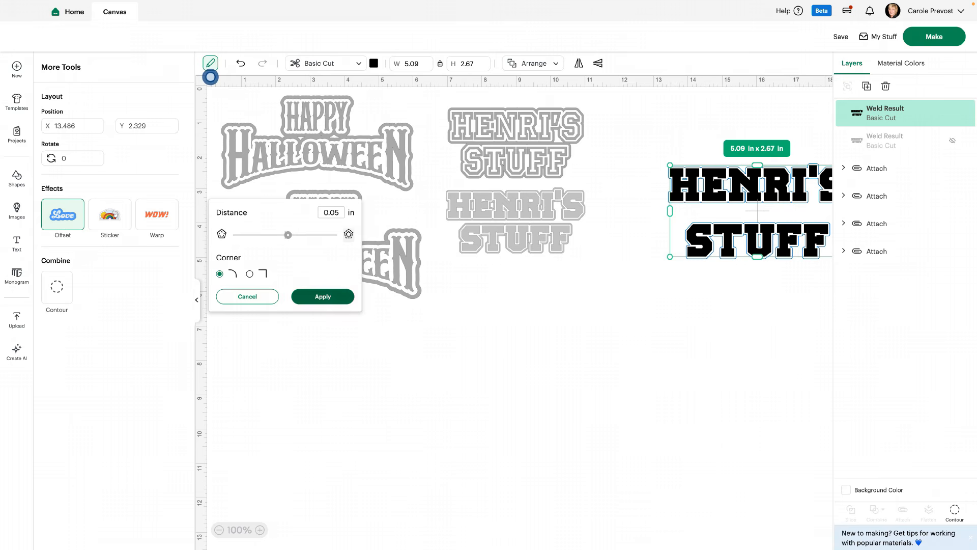
{"action": "left_click", "coordinate": [323, 296]}
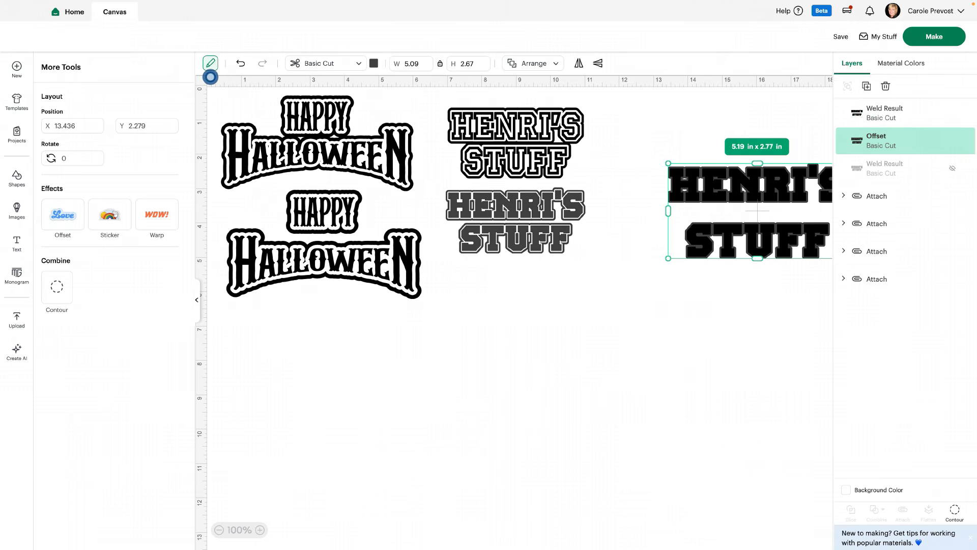
Add a second offset of 0.1 in around the first offset layer
{"action": "left_click", "coordinate": [63, 214]}
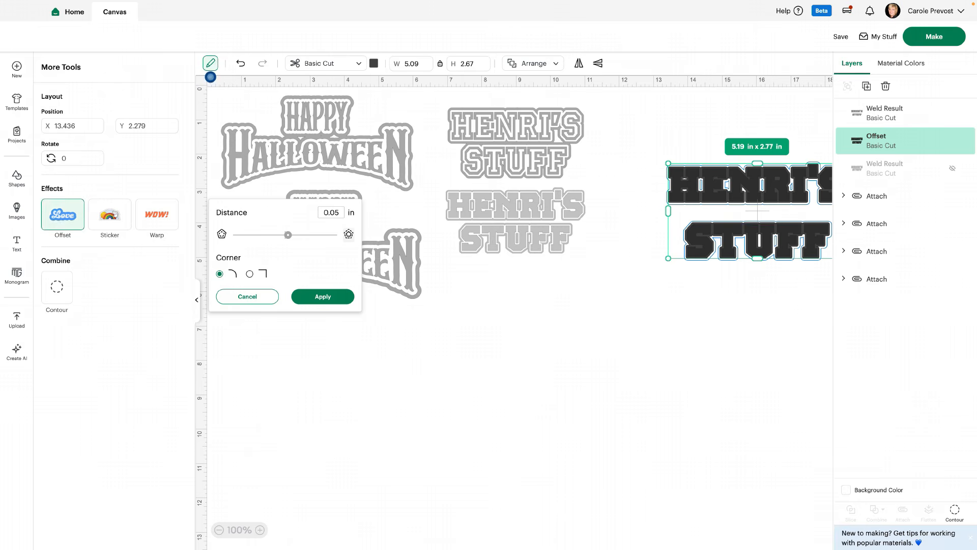
{"action": "key", "text": "BackSpace"}
{"action": "key", "text": "BackSpace"}
{"action": "type", "text": "1"}
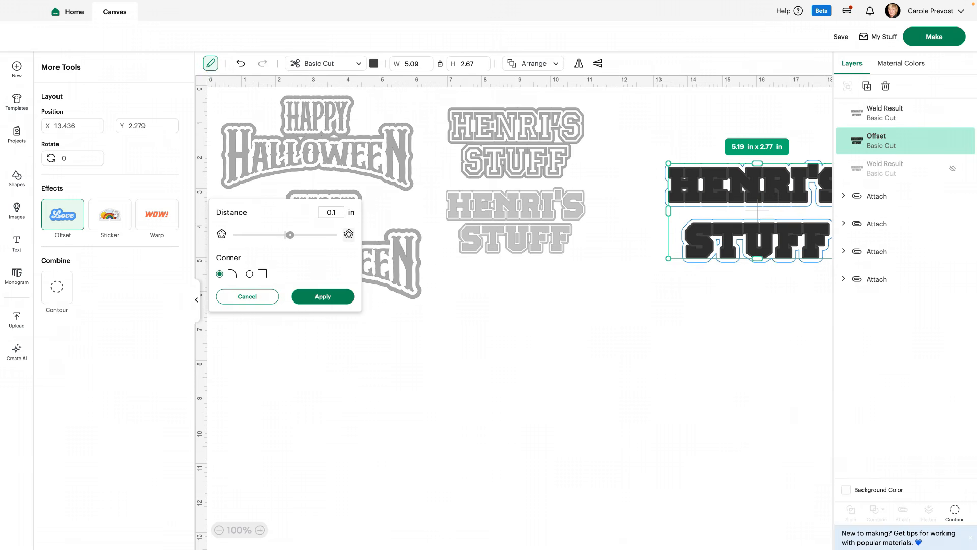
{"action": "left_click", "coordinate": [323, 297]}
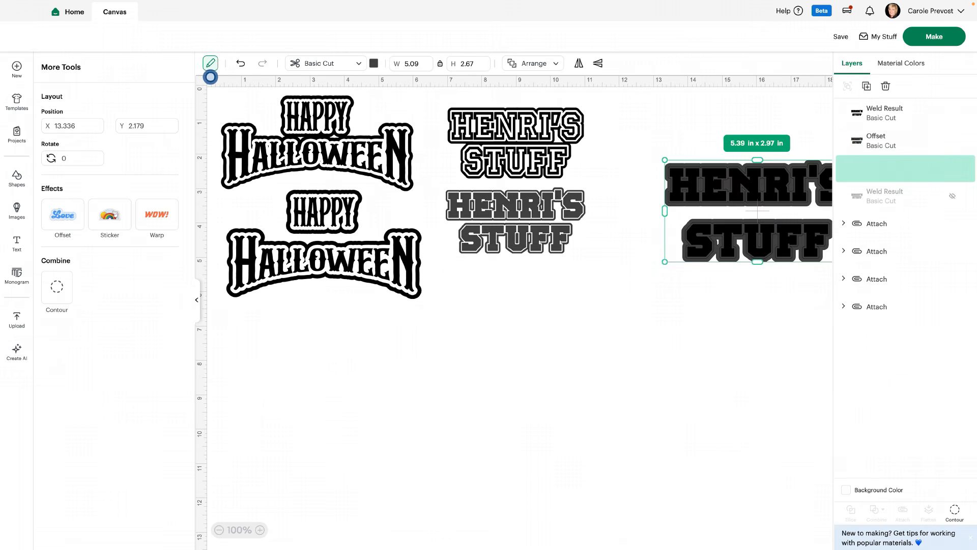
Move the welded black lettering off the offset layers to the empty canvas area below them
{"action": "scroll", "coordinate": [519, 315], "scroll_direction": "right", "scroll_amount": 2}
{"action": "scroll", "coordinate": [519, 315], "scroll_direction": "right", "scroll_amount": 3}
{"action": "left_click", "coordinate": [519, 316]}
{"action": "left_click", "coordinate": [521, 238]}
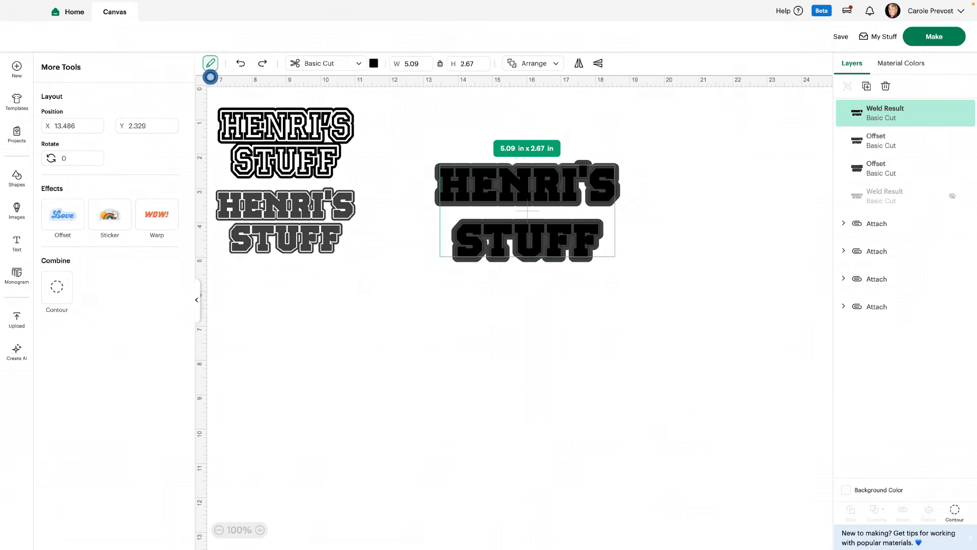
{"action": "left_click_drag", "start_coordinate": [521, 238], "coordinate": [439, 455]}
Slice the two offset layers against each other and delete the two solid leftover pieces, keeping the outline
{"action": "left_click_drag", "start_coordinate": [426, 295], "coordinate": [629, 87]}
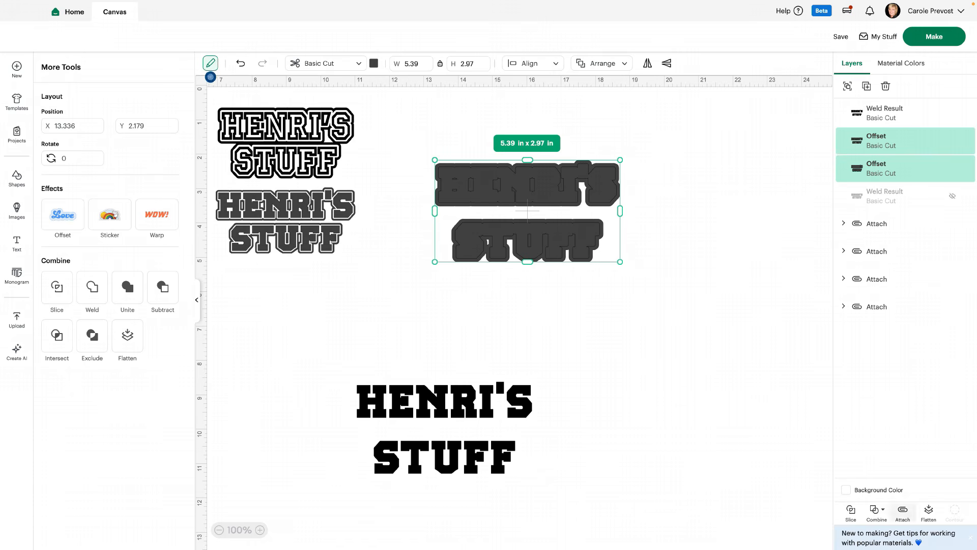
{"action": "left_click", "coordinate": [851, 511]}
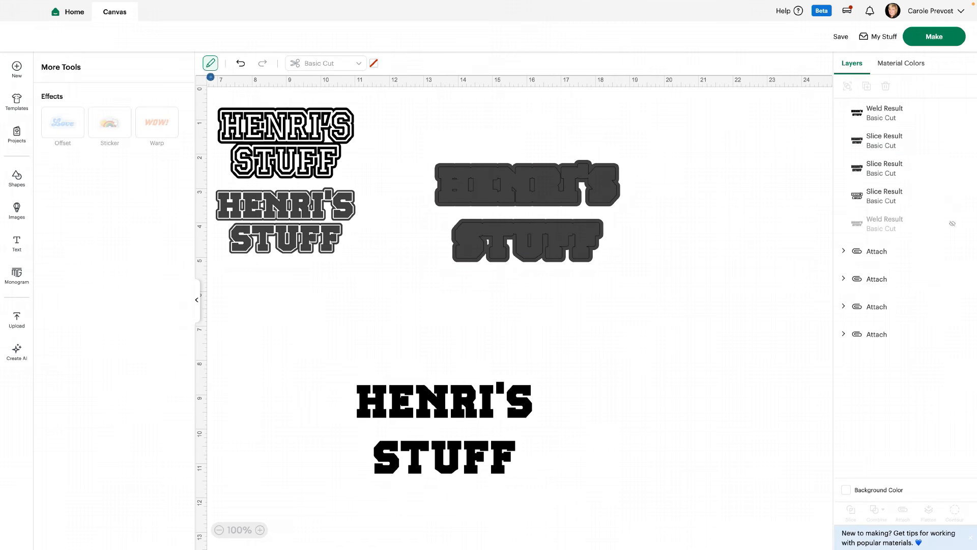
{"action": "left_click_drag", "start_coordinate": [528, 212], "coordinate": [719, 285]}
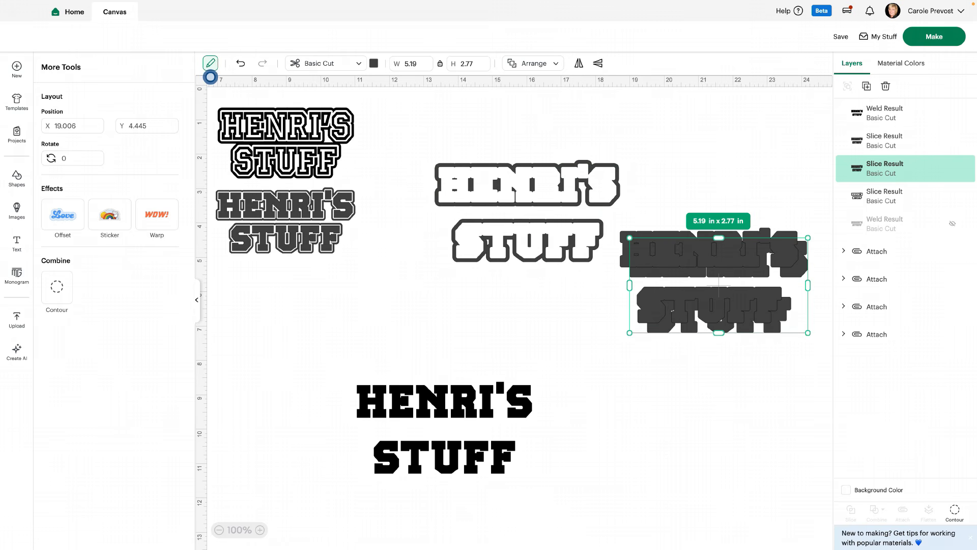
{"action": "left_click_drag", "start_coordinate": [651, 365], "coordinate": [746, 215]}
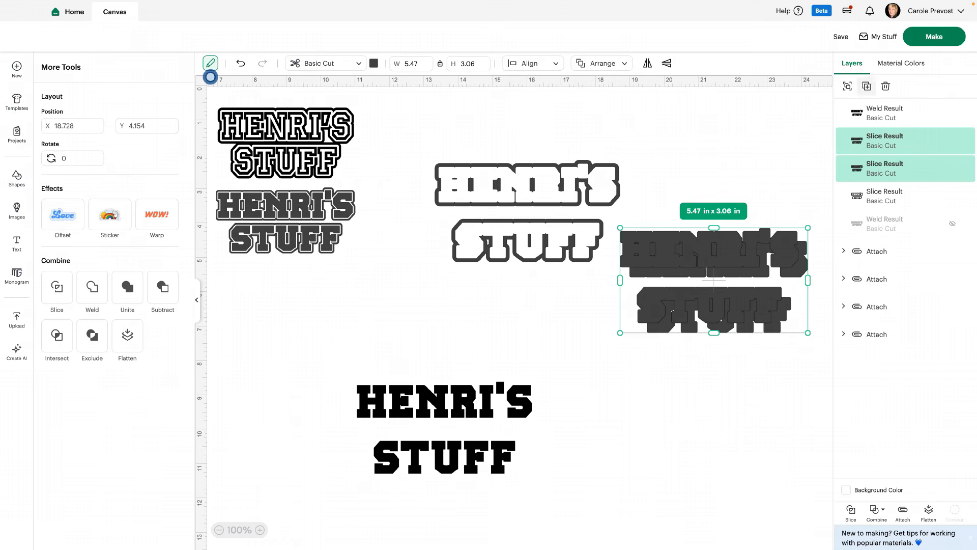
{"action": "left_click", "coordinate": [886, 86]}
Hide the small inner contours of the letter H in the sliced outline
{"action": "left_click", "coordinate": [527, 204]}
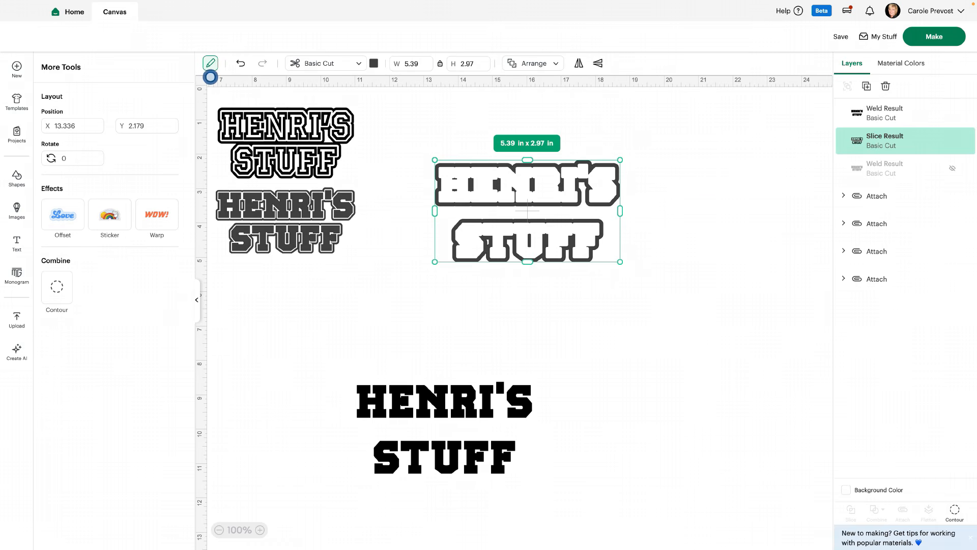
{"action": "left_click", "coordinate": [955, 511]}
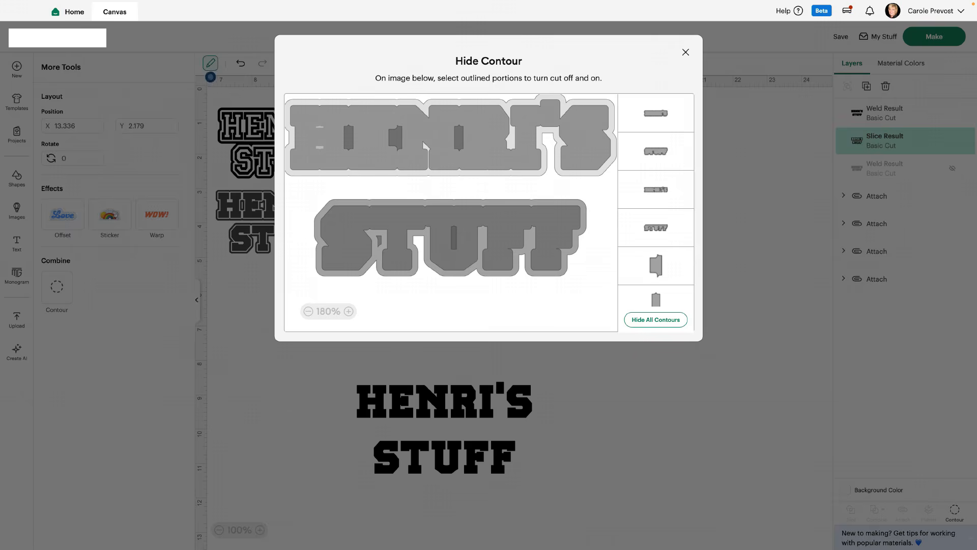
{"action": "left_click", "coordinate": [686, 52]}
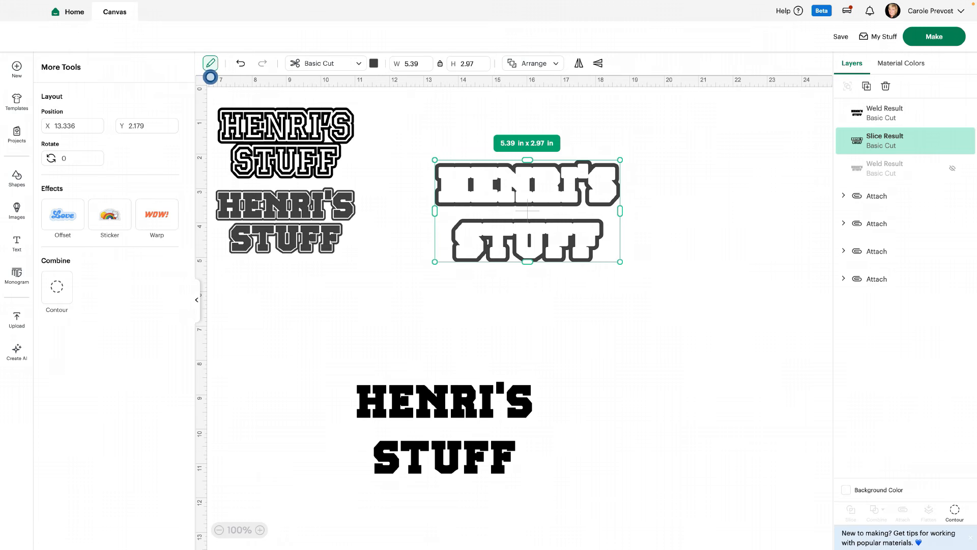
Move the black lettering back into the outline, center both layers on each other and attach them
{"action": "left_click_drag", "start_coordinate": [444, 428], "coordinate": [528, 211]}
{"action": "left_click", "coordinate": [885, 140], "text": "shift"}
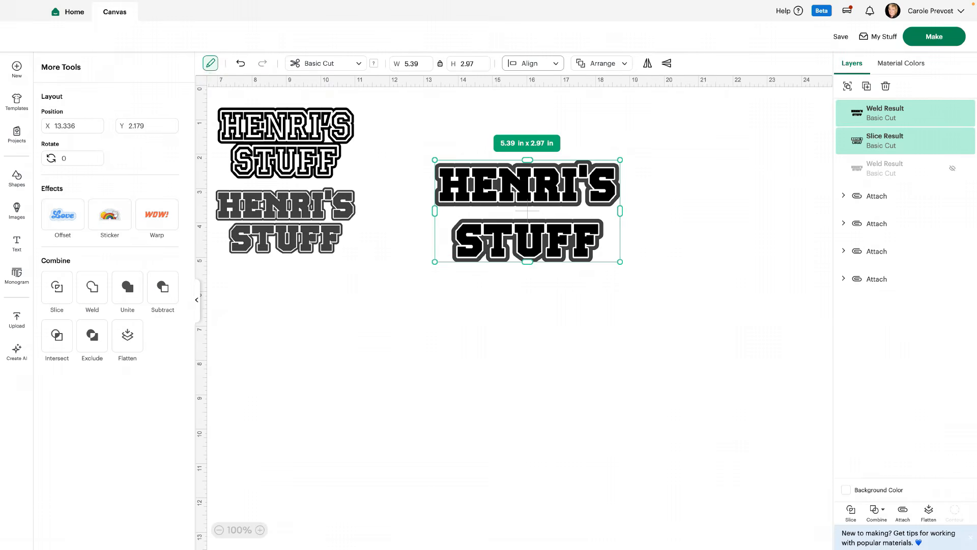
{"action": "left_click", "coordinate": [533, 63]}
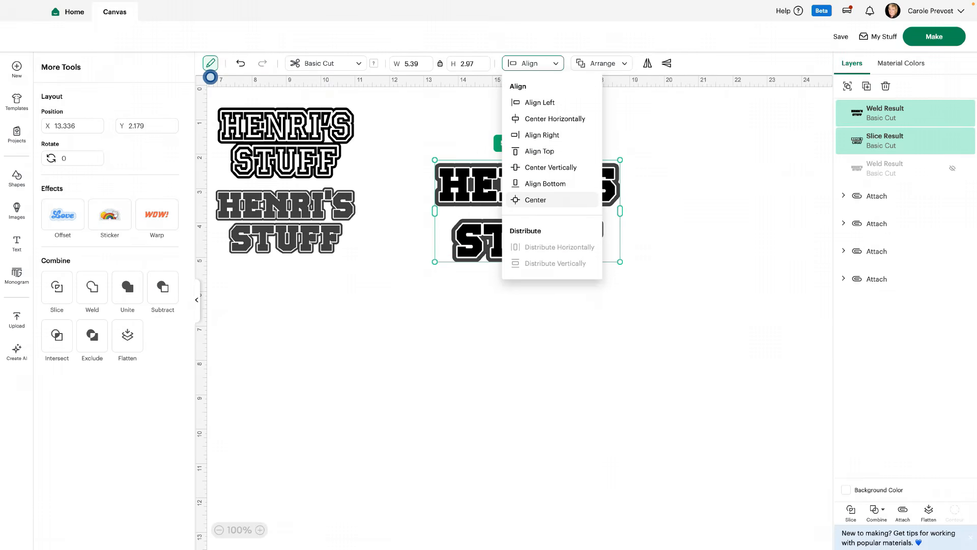
{"action": "left_click", "coordinate": [535, 200]}
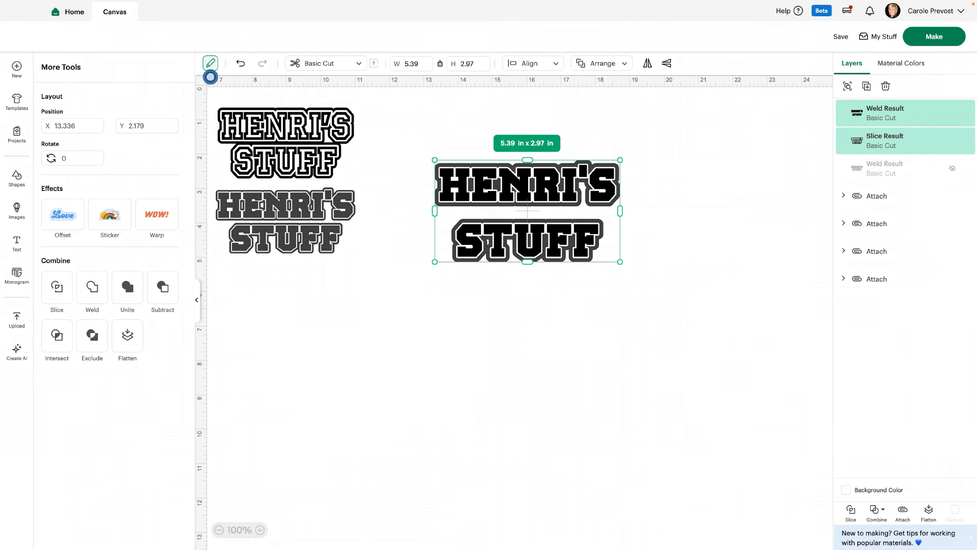
{"action": "left_click", "coordinate": [903, 512]}
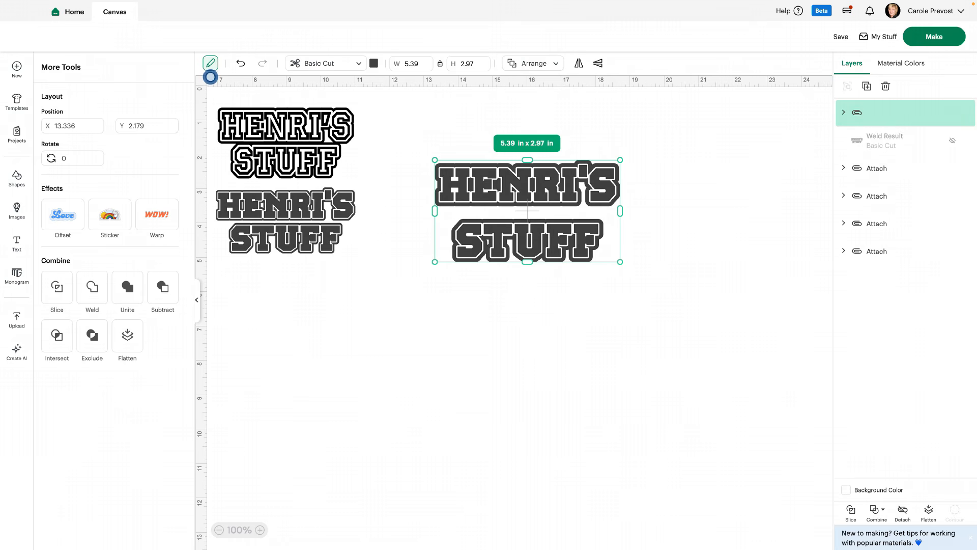
{"action": "left_click", "coordinate": [713, 351]}
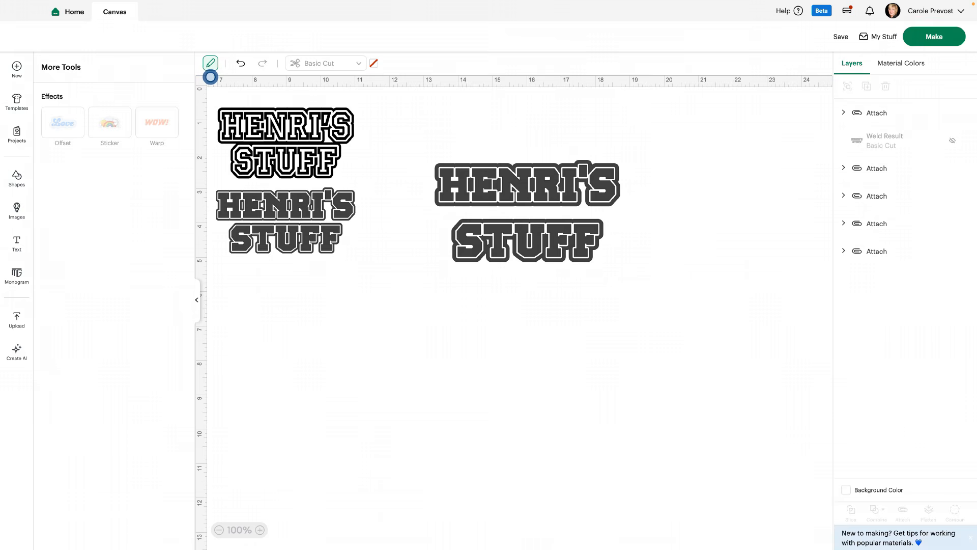
Hide the upper HENRI'S STUFF design and the upper Happy Halloween design
{"action": "scroll", "coordinate": [210, 77], "scroll_direction": "left", "scroll_amount": 5}
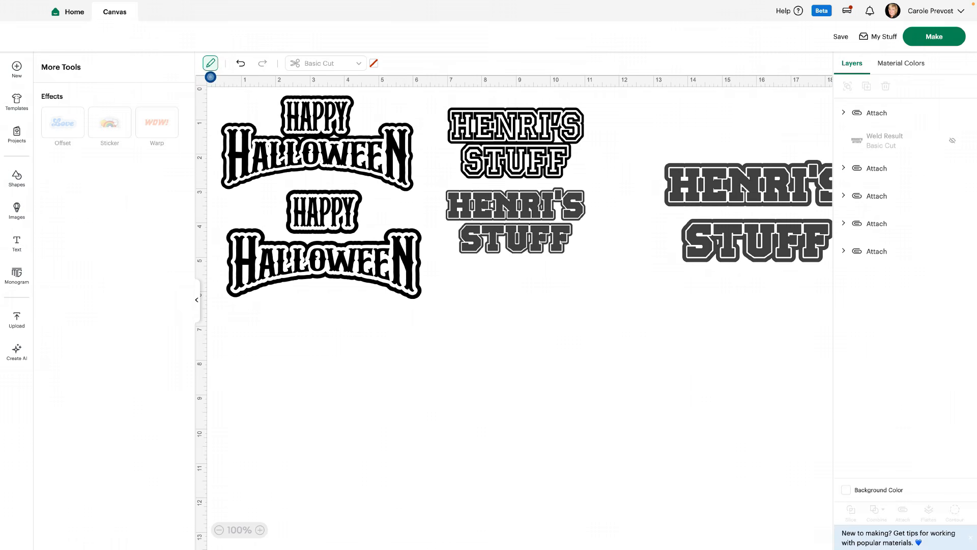
{"action": "left_click", "coordinate": [516, 143]}
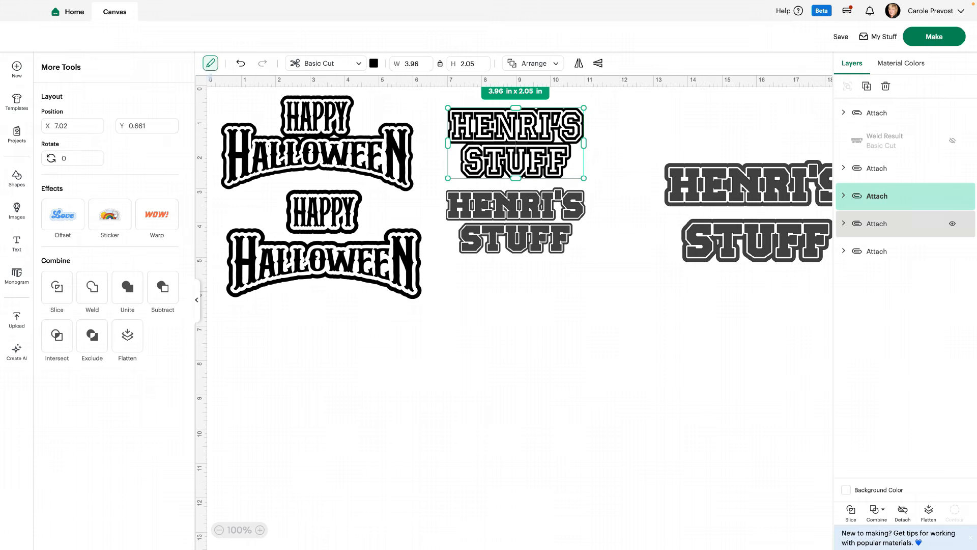
{"action": "left_click", "coordinate": [952, 196]}
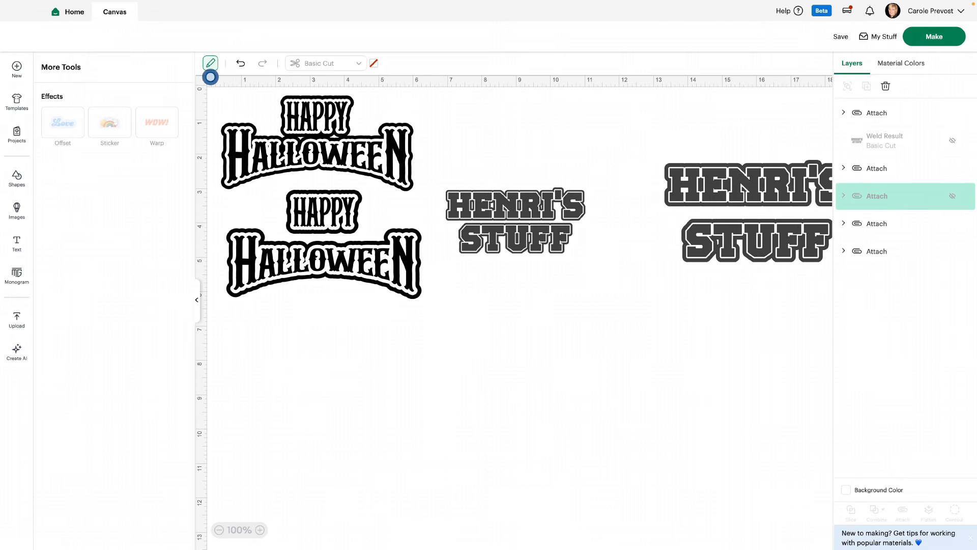
{"action": "left_click", "coordinate": [317, 153]}
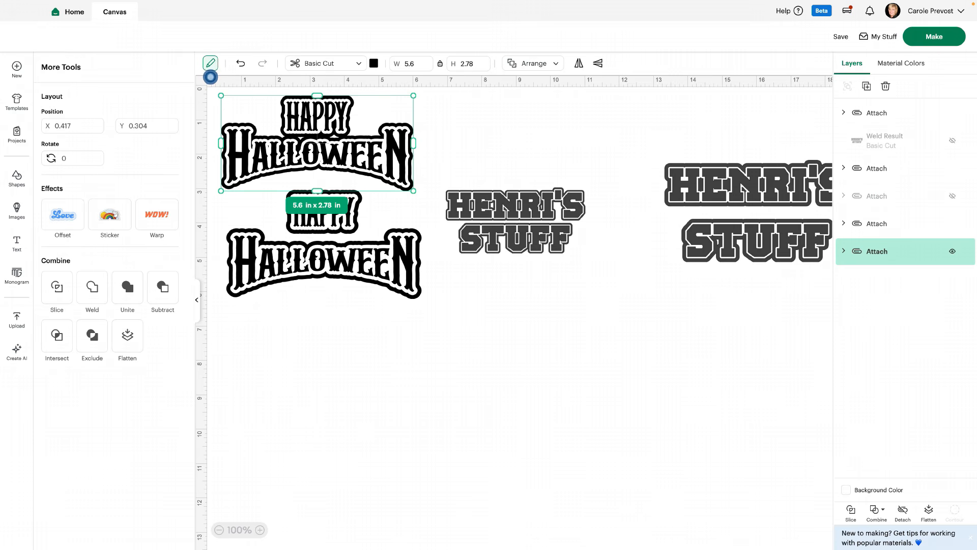
{"action": "left_click", "coordinate": [953, 251]}
Move the visible Happy Halloween design and the smaller HENRI'S STUFF design up the canvas
{"action": "left_click_drag", "start_coordinate": [325, 260], "coordinate": [333, 177]}
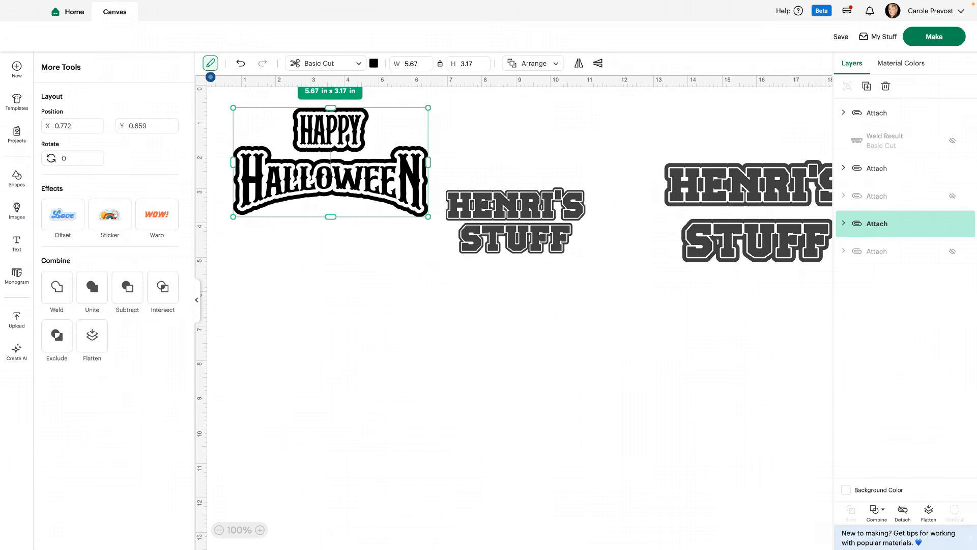
{"action": "scroll", "coordinate": [514, 305], "scroll_direction": "right", "scroll_amount": 5}
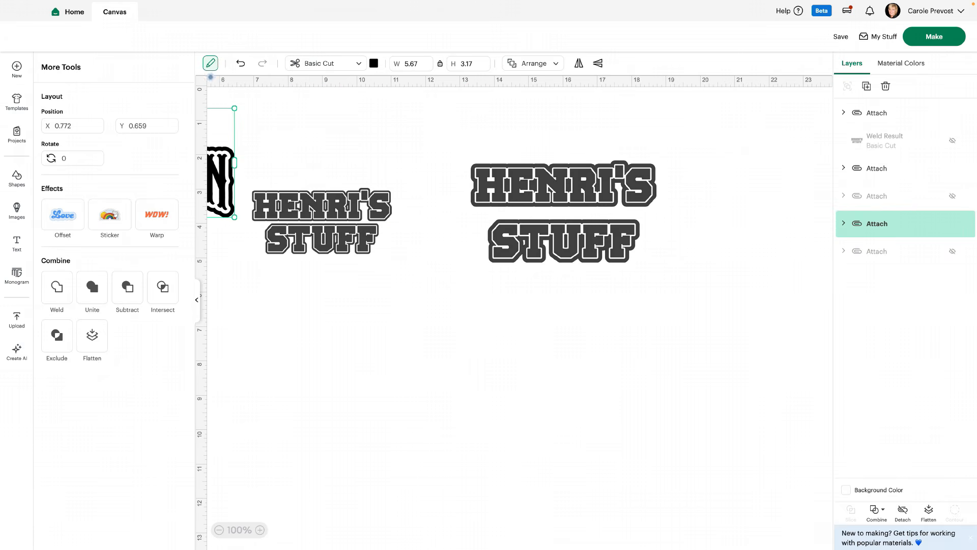
{"action": "left_click_drag", "start_coordinate": [322, 223], "coordinate": [332, 162]}
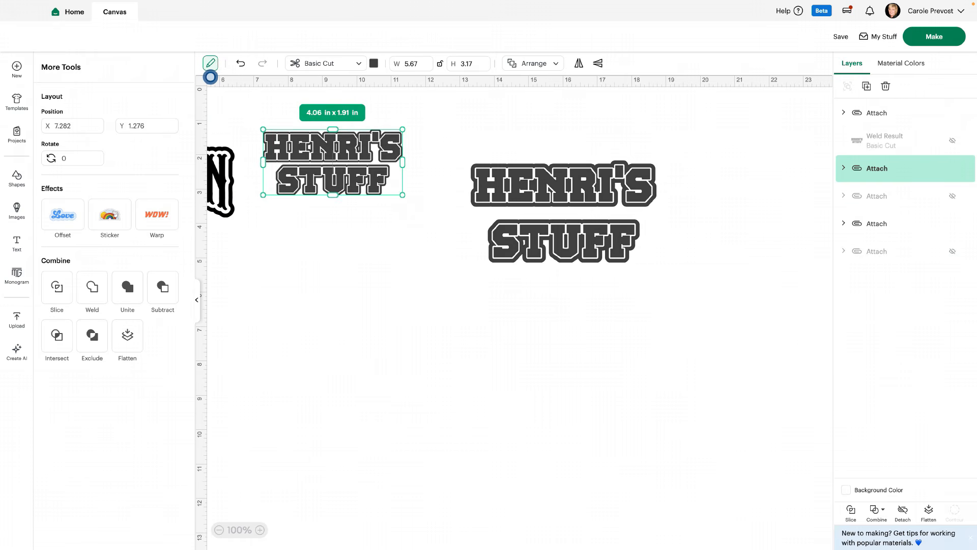
Hide the larger HENRI'S STUFF design and resize the smaller one to 9 in wide by 5 in high with proportions unlocked
{"action": "left_click", "coordinate": [563, 191]}
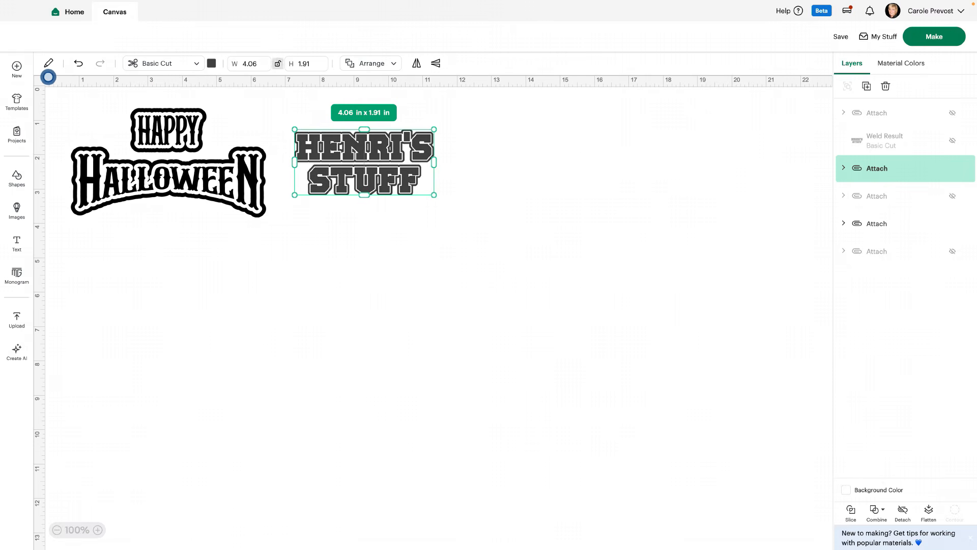
{"action": "left_click", "coordinate": [260, 63]}
{"action": "type", "text": "9"}
{"action": "key", "text": "Return"}
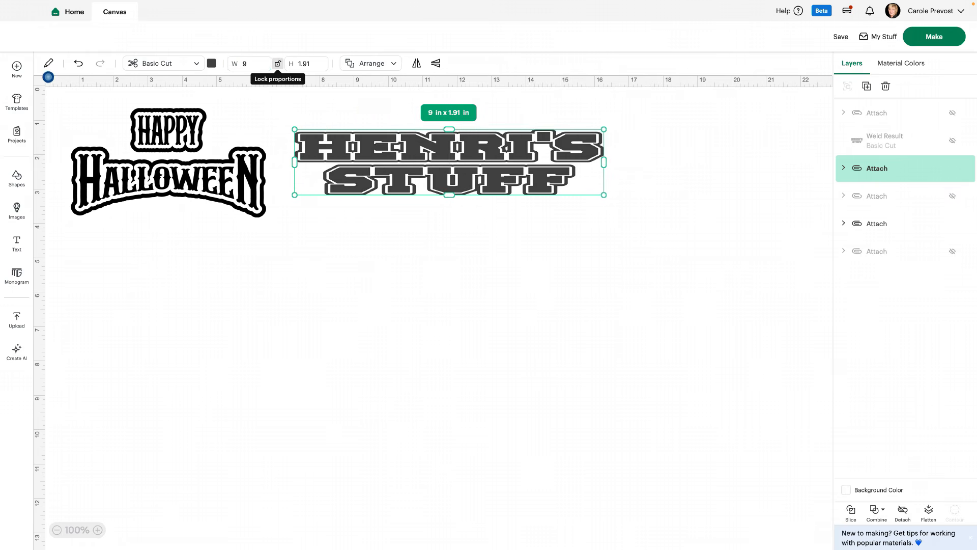
{"action": "left_click", "coordinate": [316, 63]}
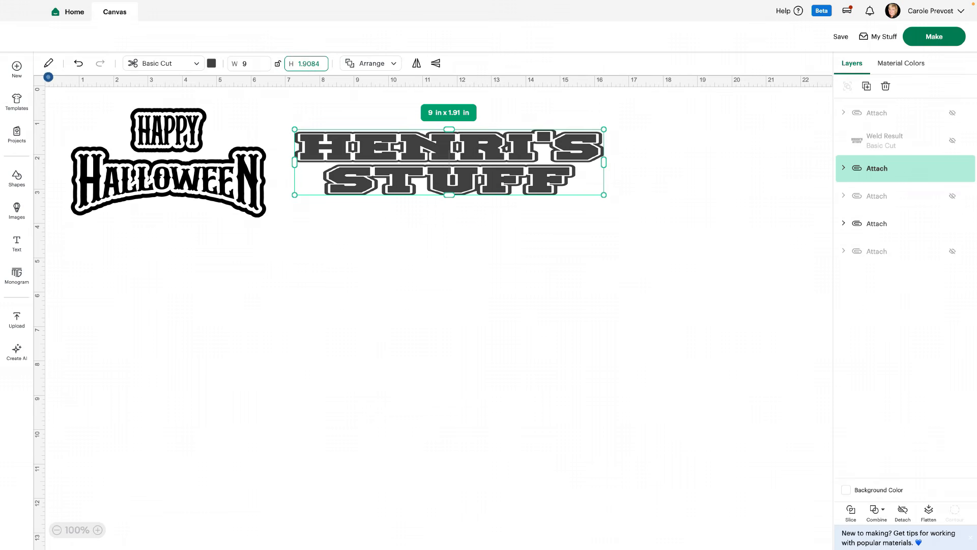
{"action": "type", "text": "5"}
{"action": "key", "text": "Return"}
Move the HENRI'S STUFF design further right on the canvas and the Happy Halloween design down and to the right
{"action": "left_click_drag", "start_coordinate": [449, 214], "coordinate": [607, 208]}
{"action": "left_click_drag", "start_coordinate": [168, 178], "coordinate": [246, 252]}
{"action": "left_click", "coordinate": [301, 132]}
{"action": "left_click", "coordinate": [255, 212]}
Set the Happy Halloween design's width to 9 in with proportions locked and move it up and left beside HENRI'S STUFF
{"action": "left_click", "coordinate": [258, 63]}
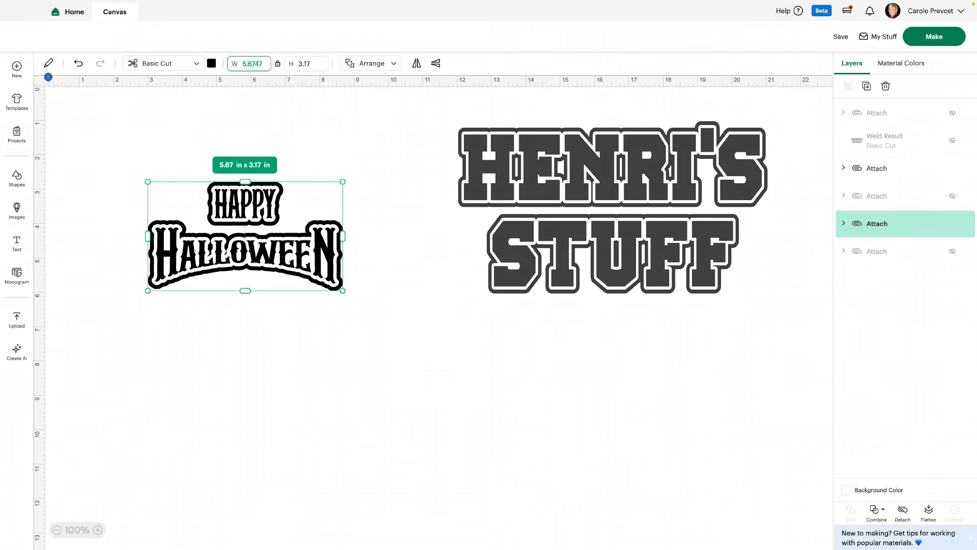
{"action": "type", "text": "9"}
{"action": "key", "text": "Return"}
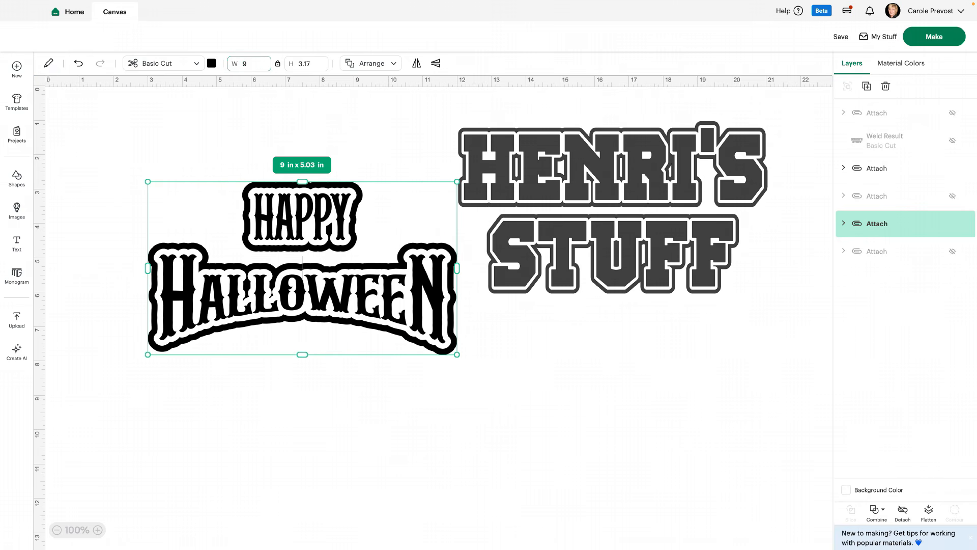
{"action": "right_click", "coordinate": [350, 285]}
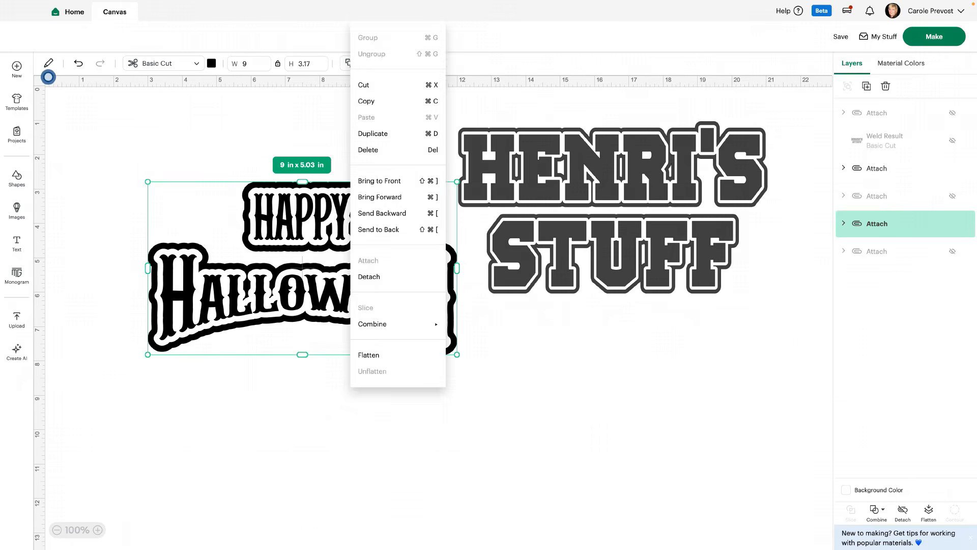
{"action": "left_click", "coordinate": [346, 285]}
{"action": "left_click_drag", "start_coordinate": [346, 285], "coordinate": [286, 235]}
Unlock the Happy Halloween design's proportions and open its height for editing
{"action": "left_click", "coordinate": [277, 63]}
{"action": "left_click", "coordinate": [310, 64]}
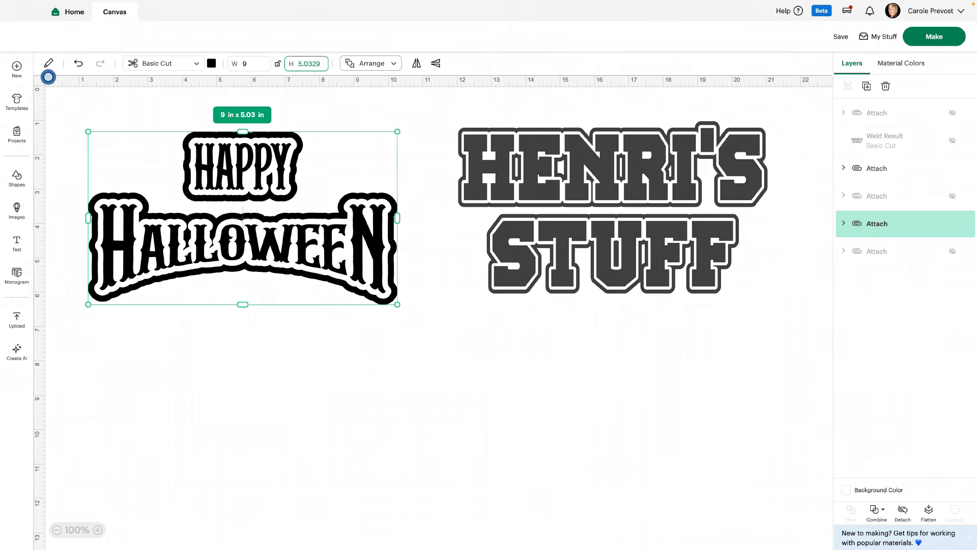
{"action": "key", "text": "Return"}
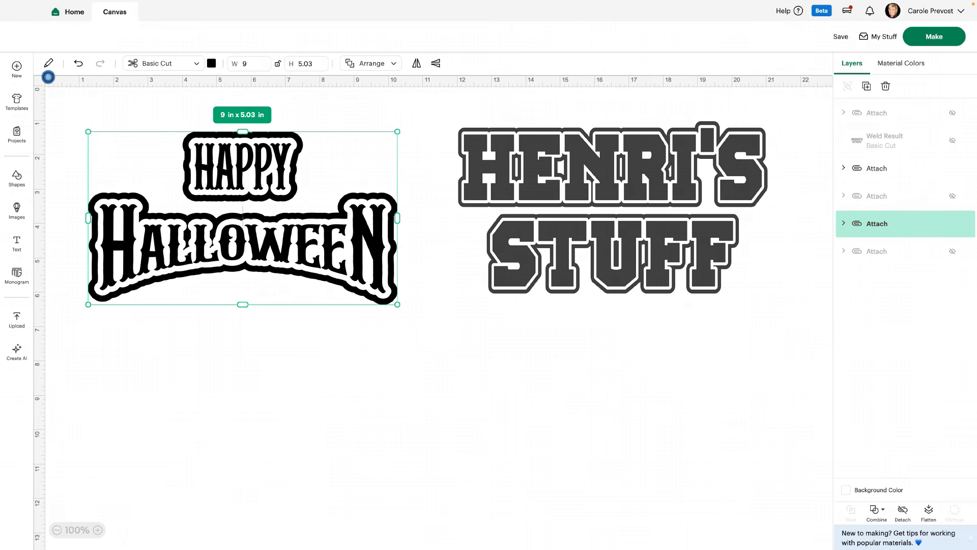
Send the project to be made, loading all materials on a 12 in x 12 in mat
{"action": "left_click", "coordinate": [934, 37]}
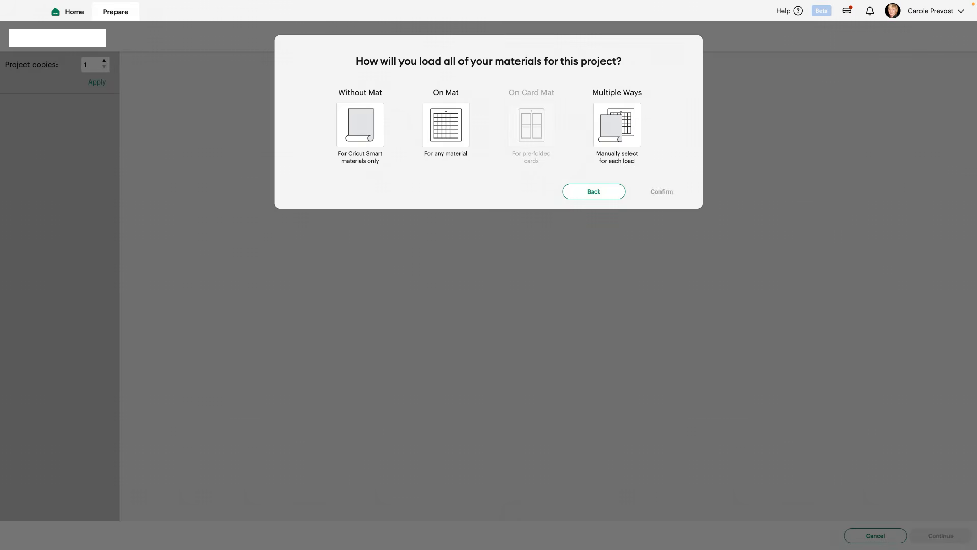
{"action": "left_click", "coordinate": [445, 125]}
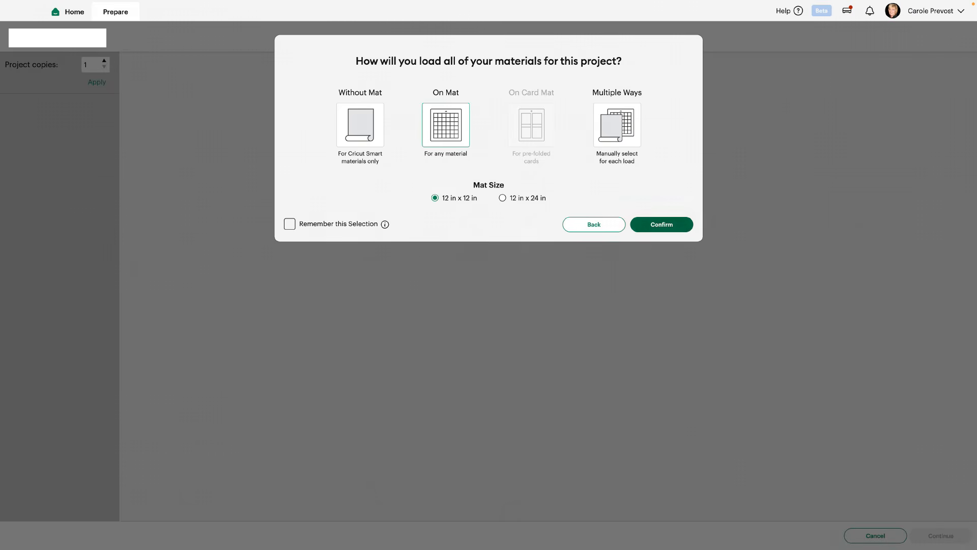
{"action": "left_click", "coordinate": [662, 224]}
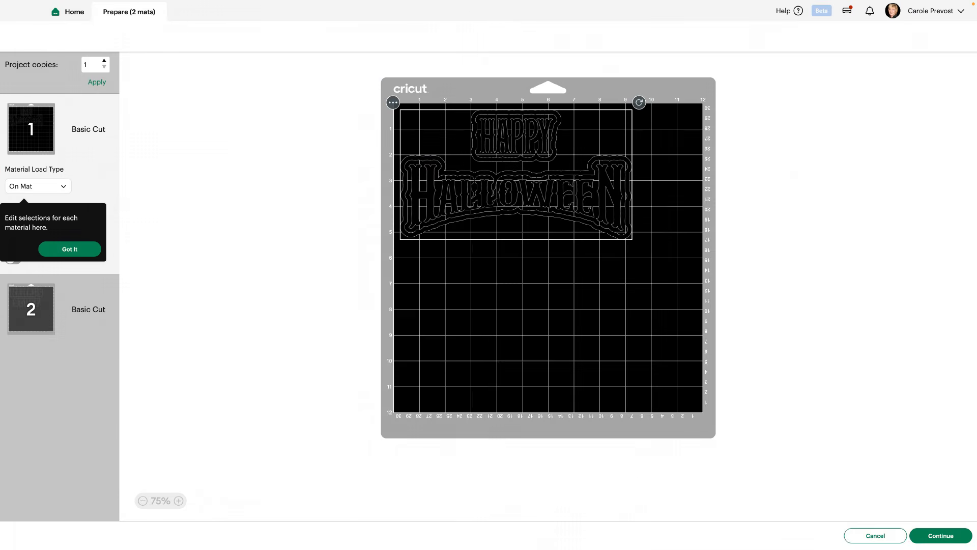
{"action": "left_click", "coordinate": [70, 249]}
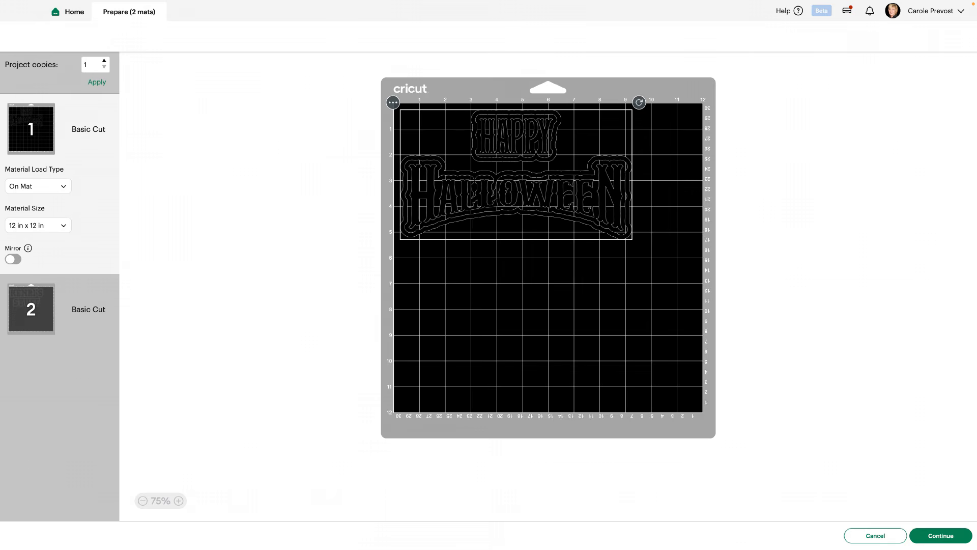
Turn on mirroring for both the Happy Halloween mat and the HENRI'S STUFF mat, and review both previews
{"action": "left_click", "coordinate": [12, 260]}
{"action": "left_click", "coordinate": [31, 309]}
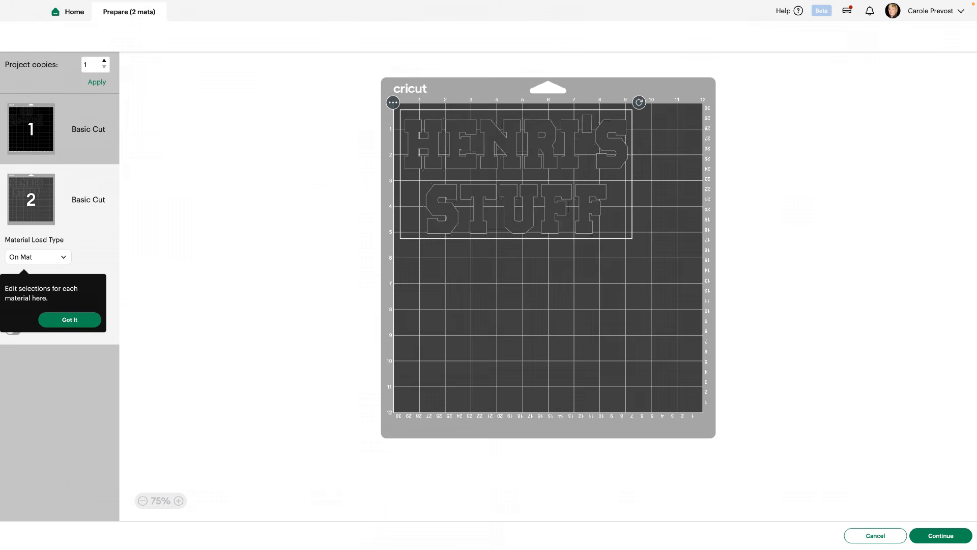
{"action": "left_click", "coordinate": [70, 319]}
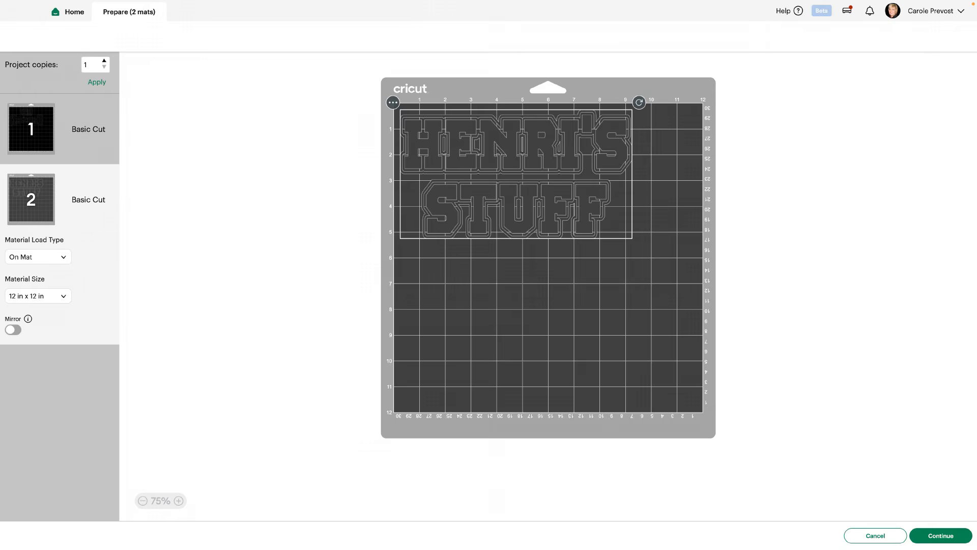
{"action": "left_click", "coordinate": [12, 329]}
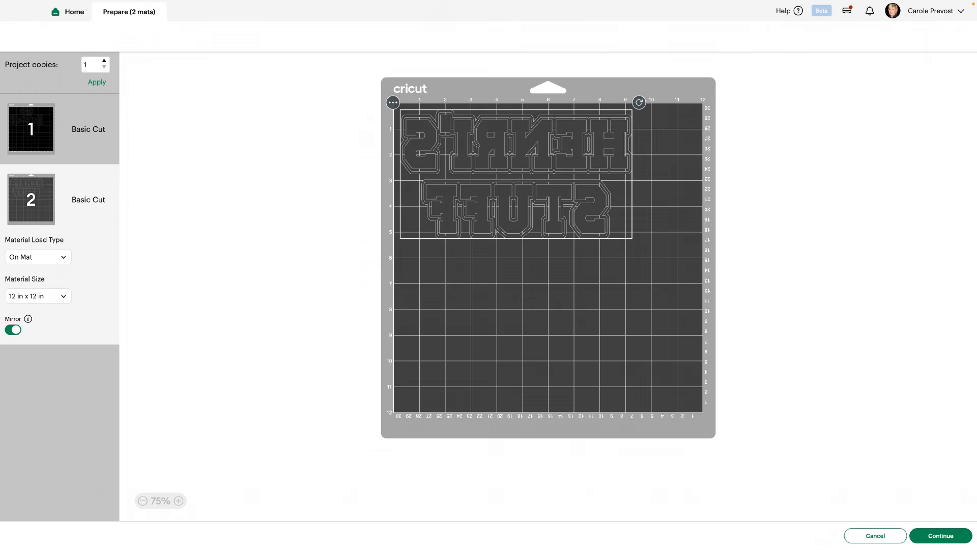
{"action": "left_click", "coordinate": [31, 129]}
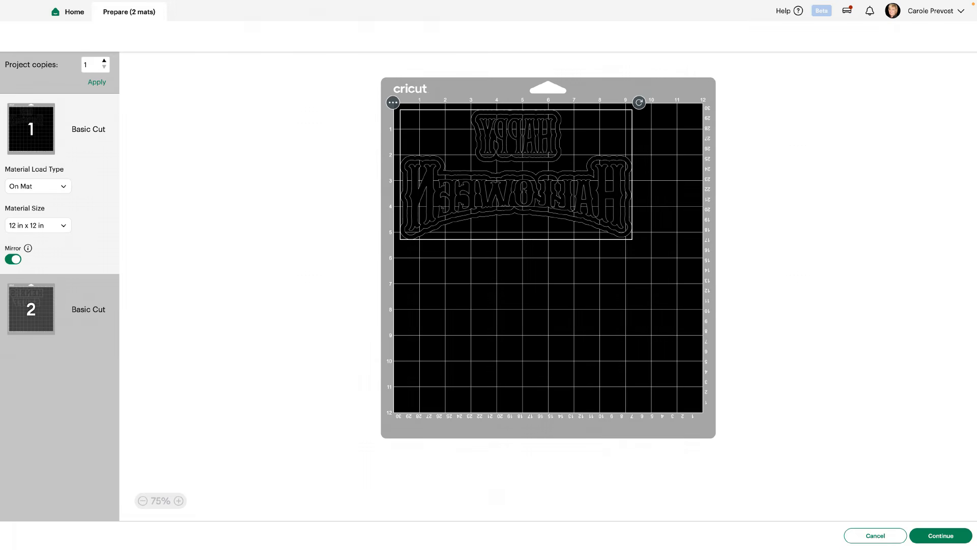
{"action": "left_click", "coordinate": [31, 309]}
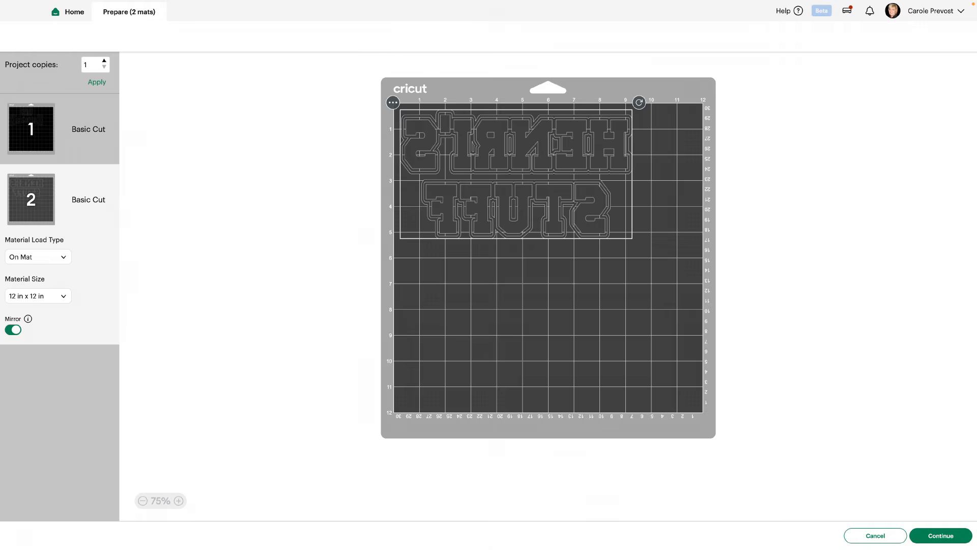
Continue to the cut setup, retrying the machine connection, and set Color Pop Iron-On as the base material
{"action": "left_click", "coordinate": [940, 535]}
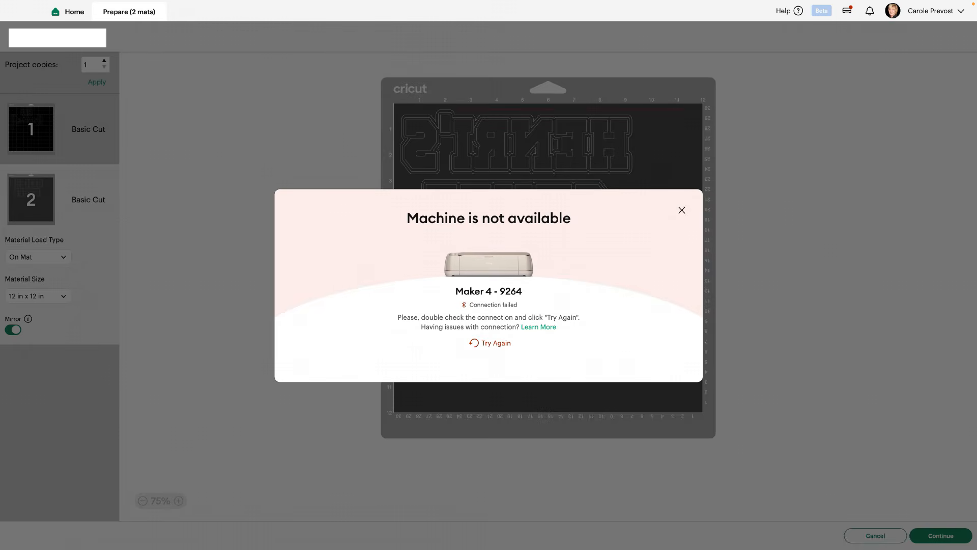
{"action": "left_click", "coordinate": [490, 343]}
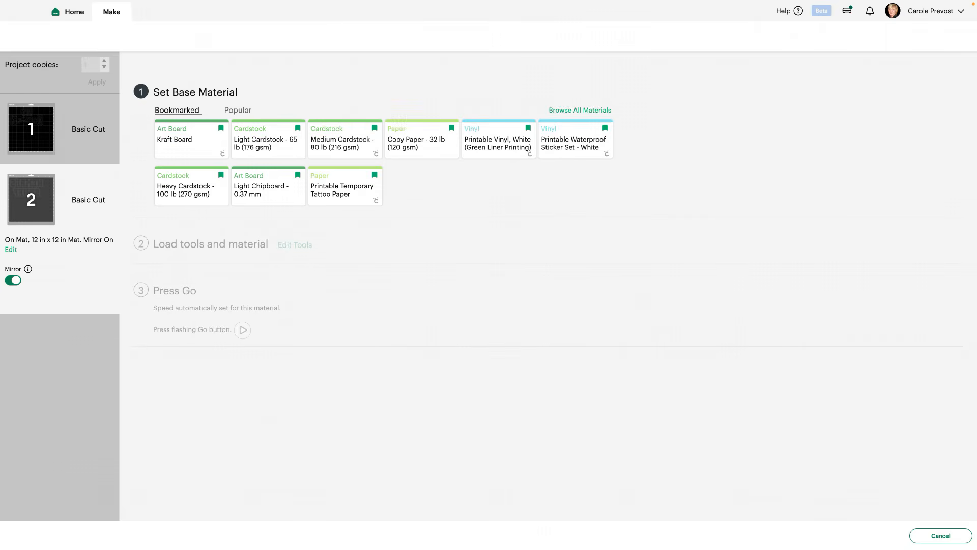
{"action": "left_click", "coordinate": [580, 110]}
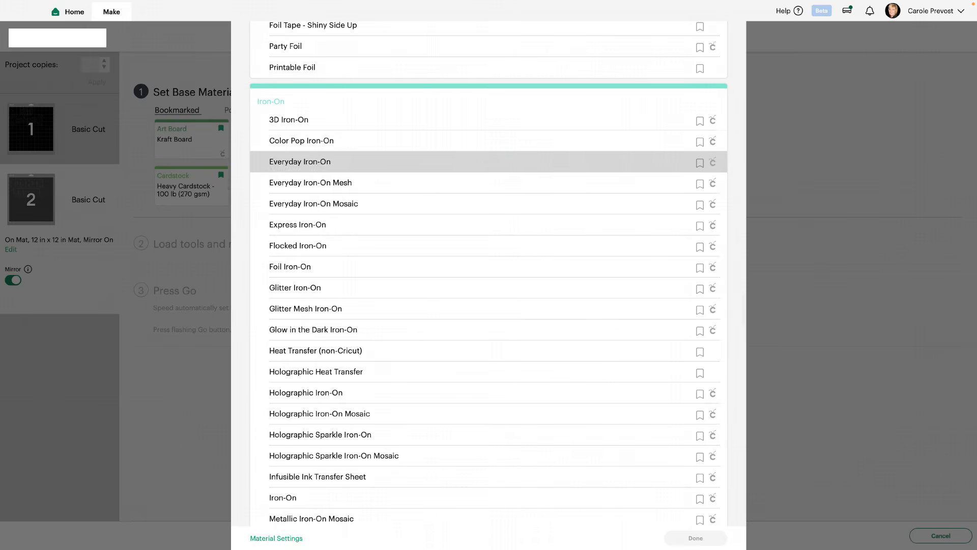
{"action": "left_click", "coordinate": [301, 140]}
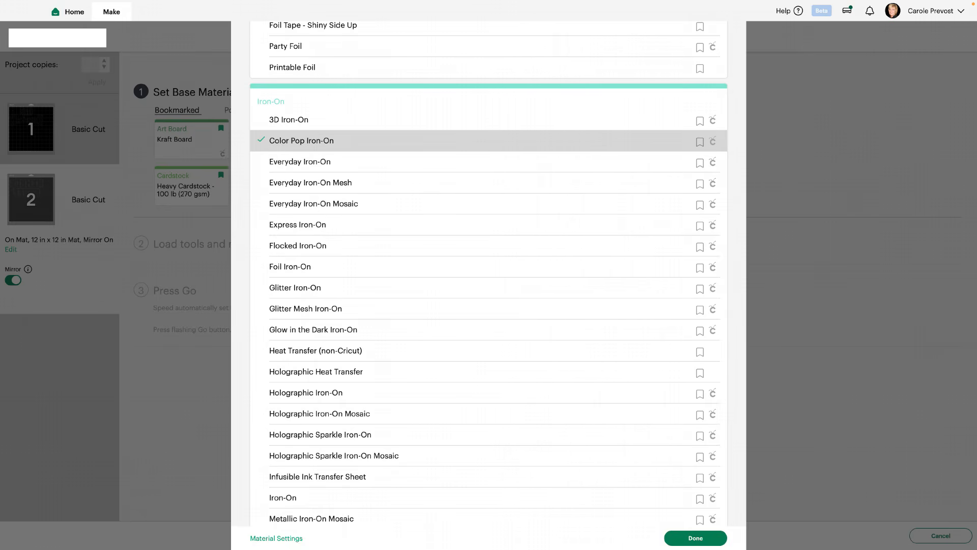
{"action": "left_click", "coordinate": [695, 538]}
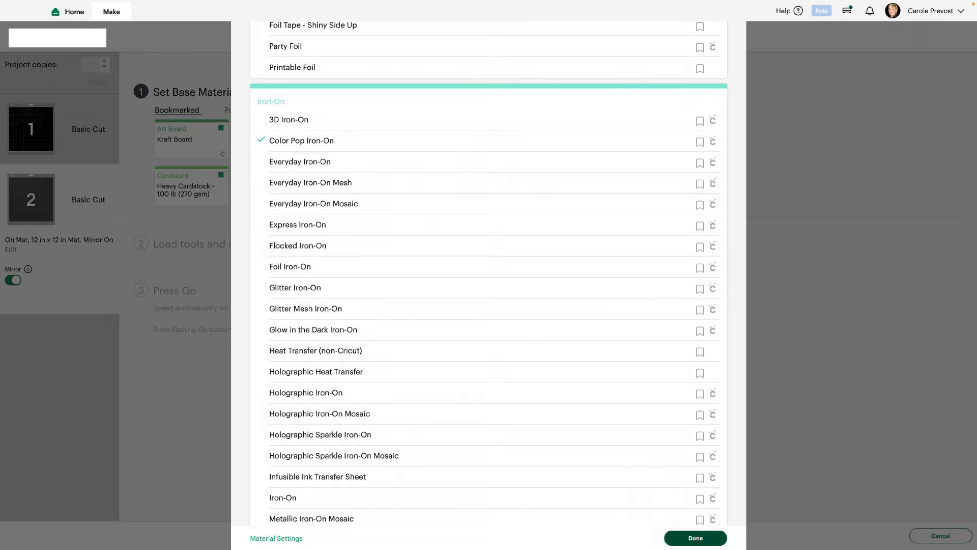